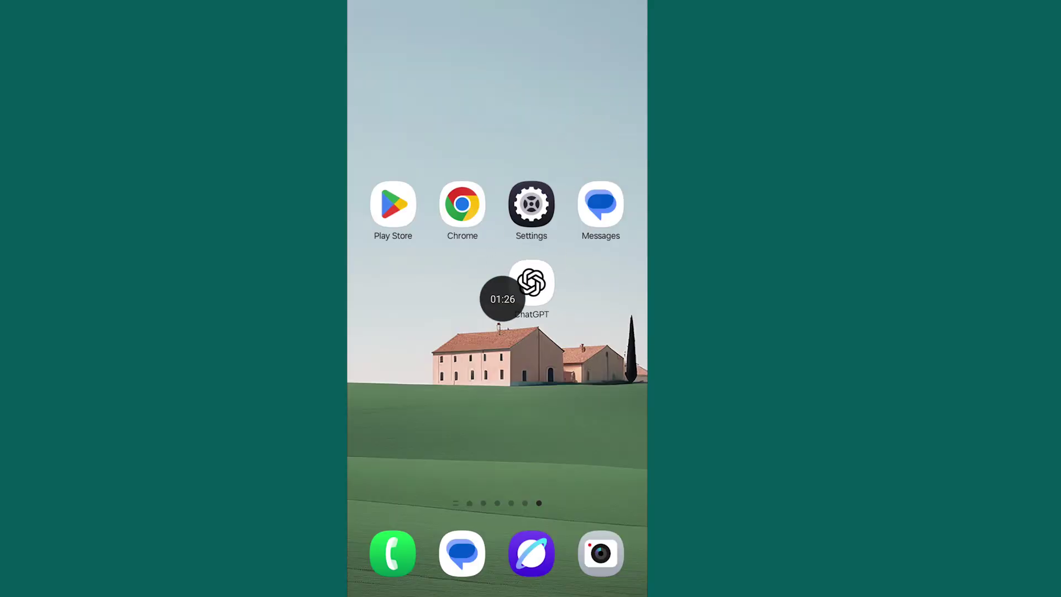
Turn on 'Open supported links' for ChatGPT in App info > Set as default.
{"action": "left_click", "coordinate": [532, 283]}
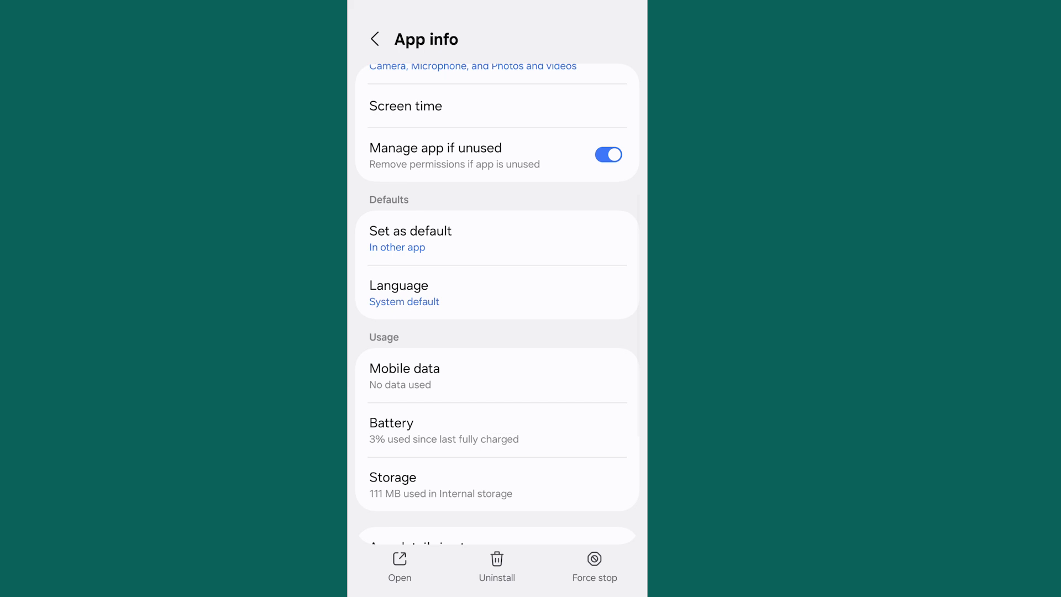
{"action": "left_click", "coordinate": [465, 239]}
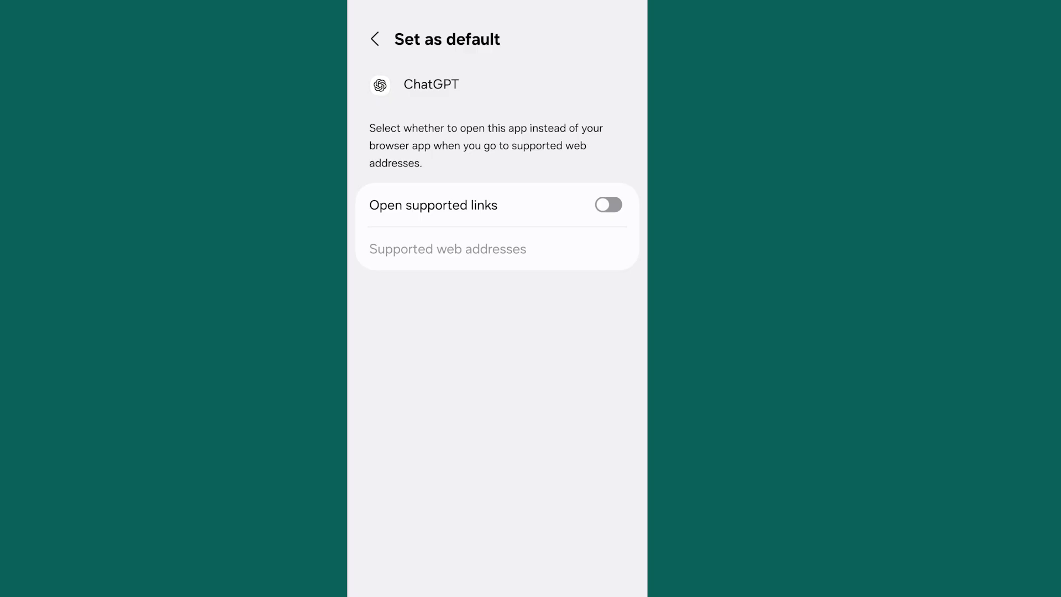
{"action": "left_click", "coordinate": [609, 205]}
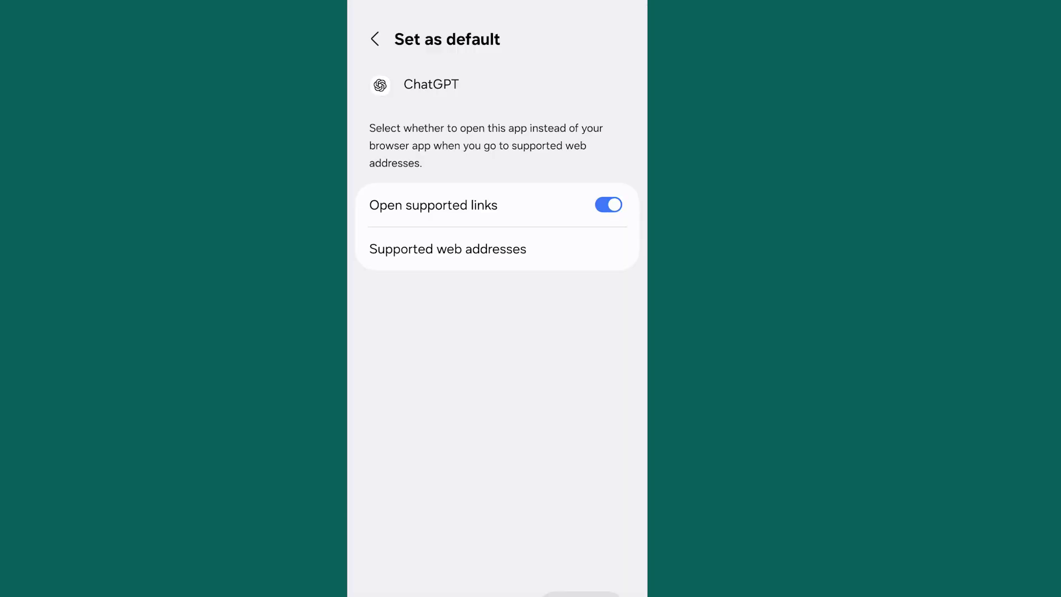
{"action": "key", "text": "Escape"}
{"action": "scroll", "coordinate": [498, 332], "scroll_direction": "down", "scroll_amount": 5}
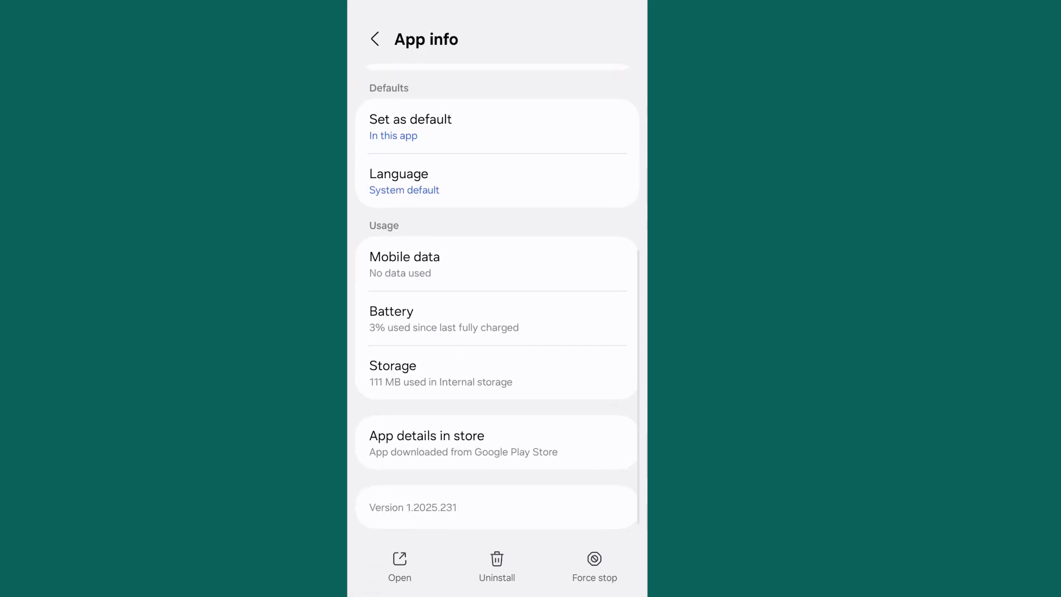
Clear ChatGPT's cache from its Storage page, then return to the home screen.
{"action": "left_click", "coordinate": [497, 373]}
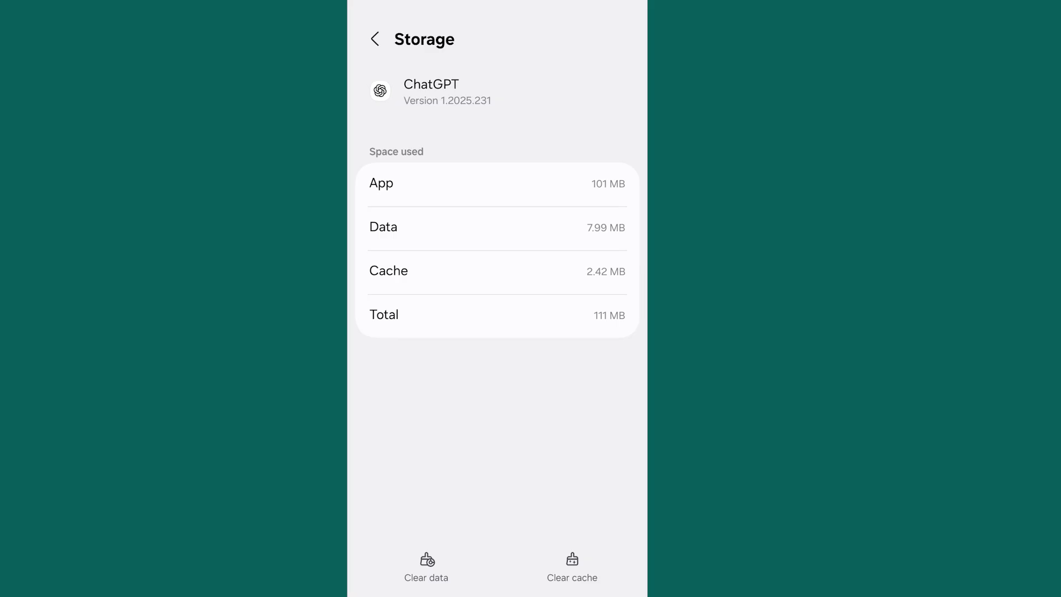
{"action": "left_click", "coordinate": [573, 568]}
{"action": "left_click_drag", "start_coordinate": [497, 593], "coordinate": [498, 415]}
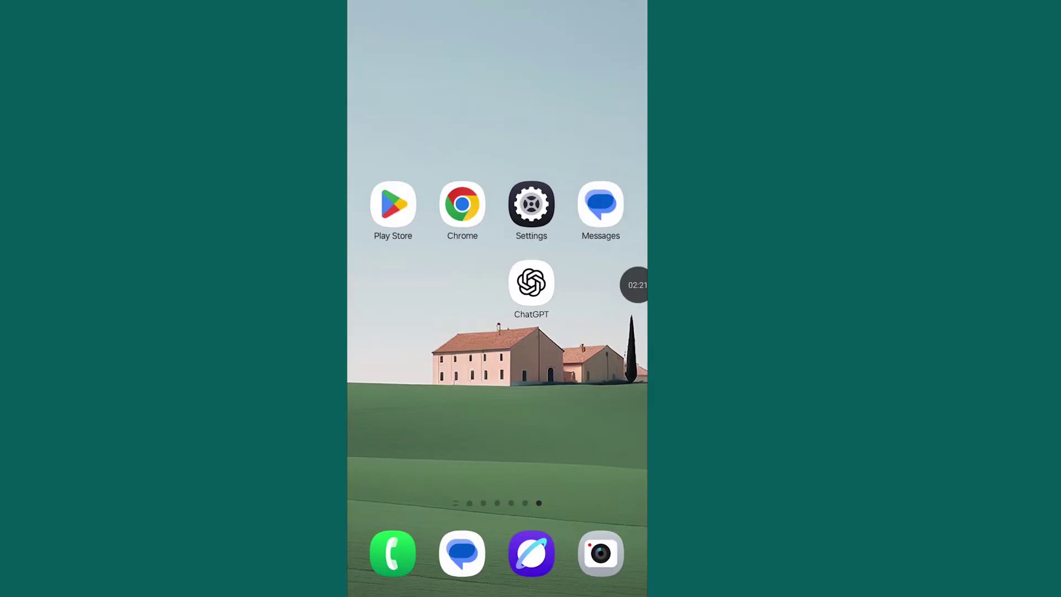
Launch Chrome on chatgpt.com and bring up its three-dot menu.
{"action": "left_click", "coordinate": [462, 204]}
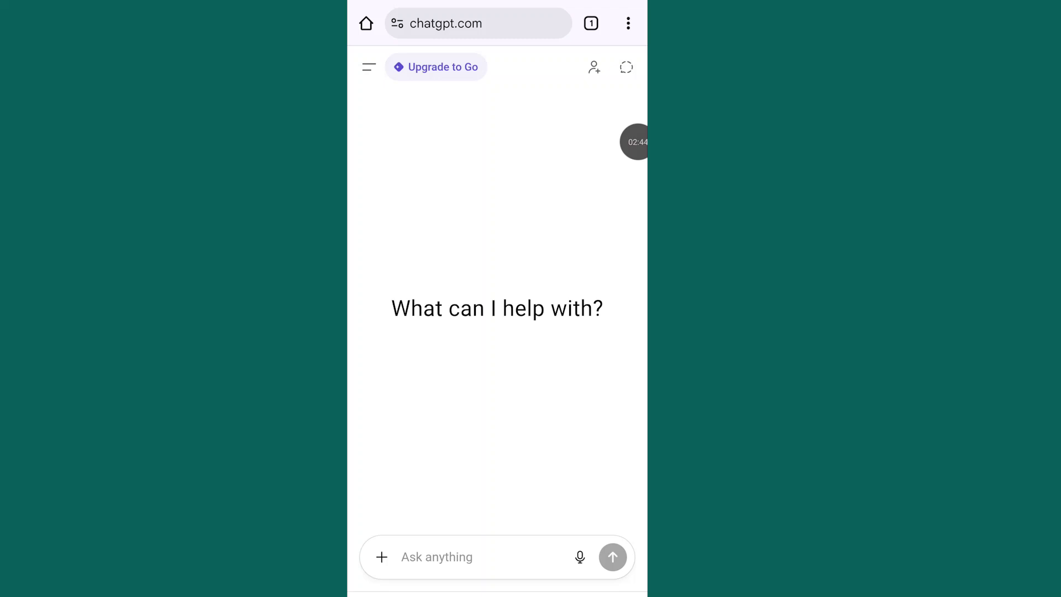
{"action": "mouse_move", "coordinate": [636, 142]}
{"action": "left_mouse_down"}
{"action": "mouse_move", "coordinate": [607, 81]}
{"action": "mouse_move", "coordinate": [614, 28]}
{"action": "mouse_move", "coordinate": [607, 90]}
{"action": "mouse_move", "coordinate": [618, 28]}
{"action": "mouse_move", "coordinate": [620, 144]}
{"action": "left_mouse_up"}
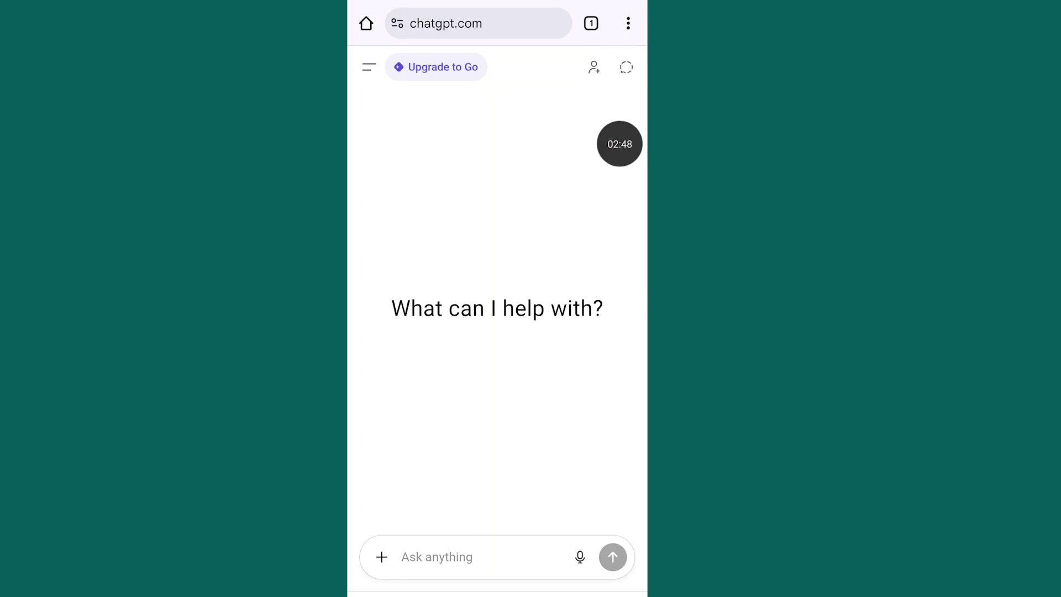
{"action": "left_click", "coordinate": [628, 23]}
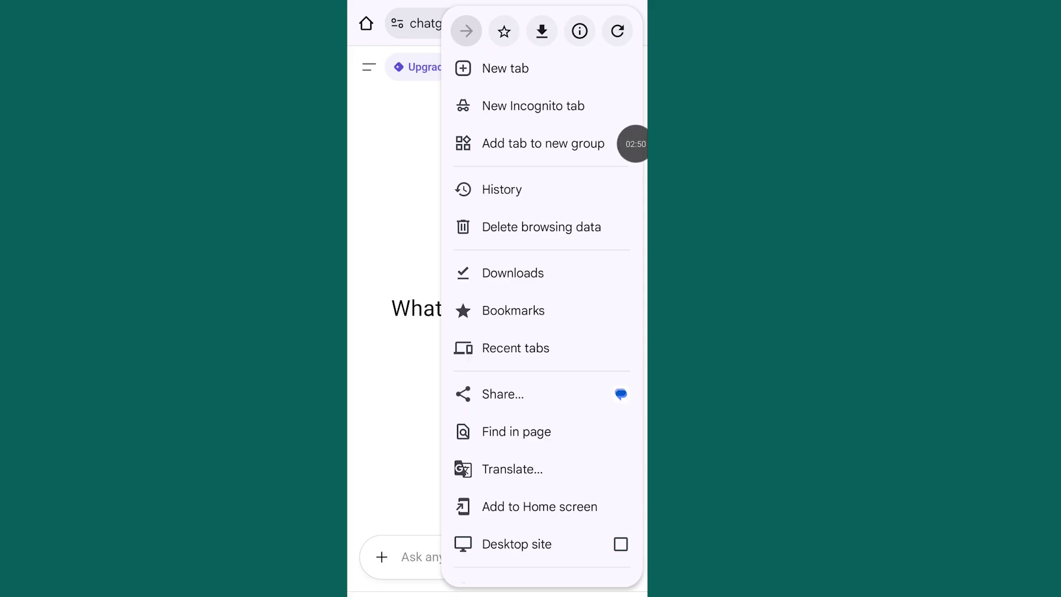
{"action": "left_click_drag", "start_coordinate": [540, 415], "coordinate": [539, 353]}
{"action": "mouse_move", "coordinate": [621, 143]}
{"action": "left_mouse_down"}
{"action": "mouse_move", "coordinate": [456, 529]}
{"action": "mouse_move", "coordinate": [581, 507]}
{"action": "mouse_move", "coordinate": [567, 516]}
{"action": "left_mouse_up"}
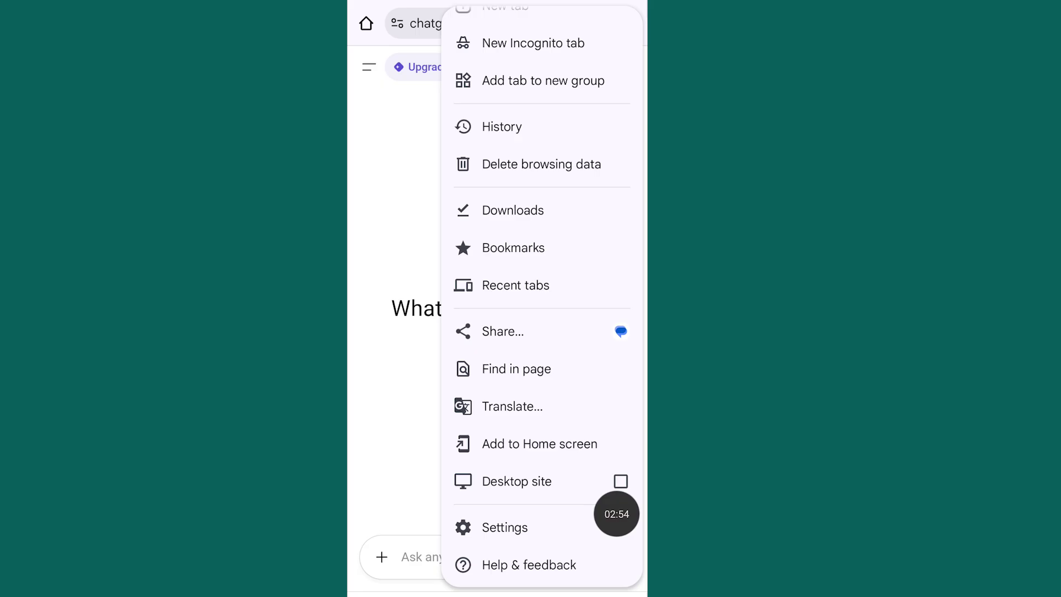
Switch on Pop-ups and redirects under Chrome Settings > Site settings.
{"action": "left_click", "coordinate": [505, 527]}
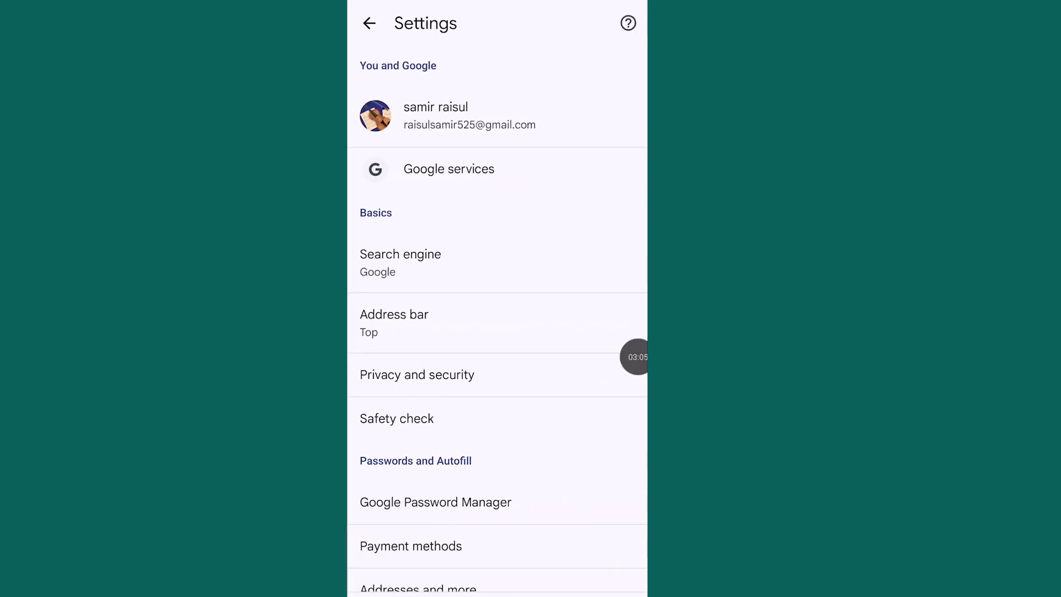
{"action": "scroll", "coordinate": [497, 319], "scroll_direction": "down", "scroll_amount": 10}
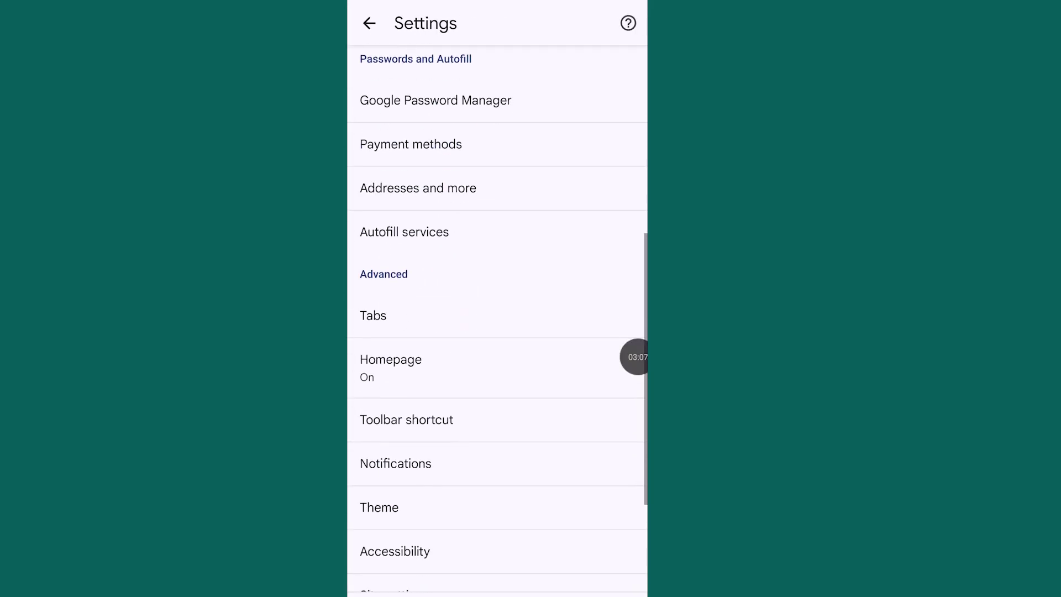
{"action": "mouse_move", "coordinate": [635, 357]}
{"action": "left_mouse_down"}
{"action": "mouse_move", "coordinate": [393, 442]}
{"action": "mouse_move", "coordinate": [615, 433]}
{"action": "left_mouse_up"}
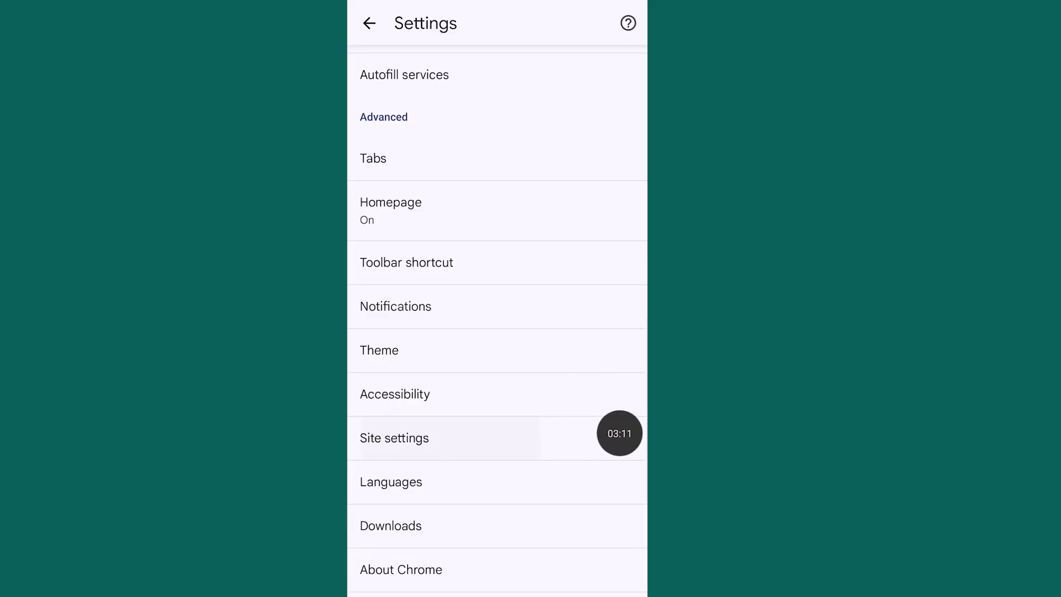
{"action": "left_click", "coordinate": [395, 438]}
{"action": "scroll", "coordinate": [497, 332], "scroll_direction": "down", "scroll_amount": 2}
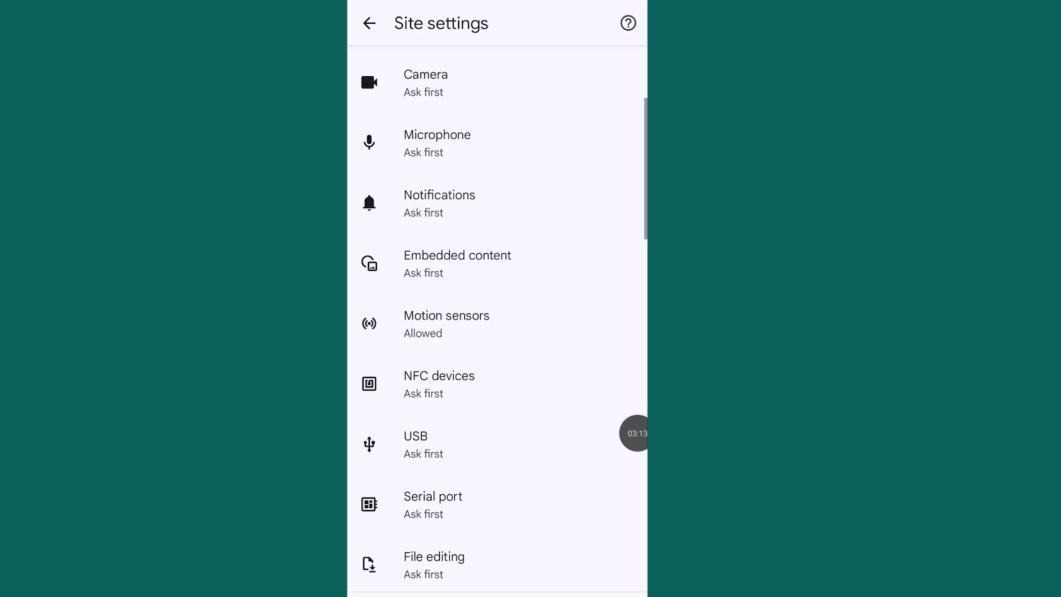
{"action": "scroll", "coordinate": [497, 332], "scroll_direction": "down", "scroll_amount": 3}
{"action": "scroll", "coordinate": [498, 332], "scroll_direction": "down", "scroll_amount": 5}
{"action": "scroll", "coordinate": [498, 332], "scroll_direction": "down", "scroll_amount": 1}
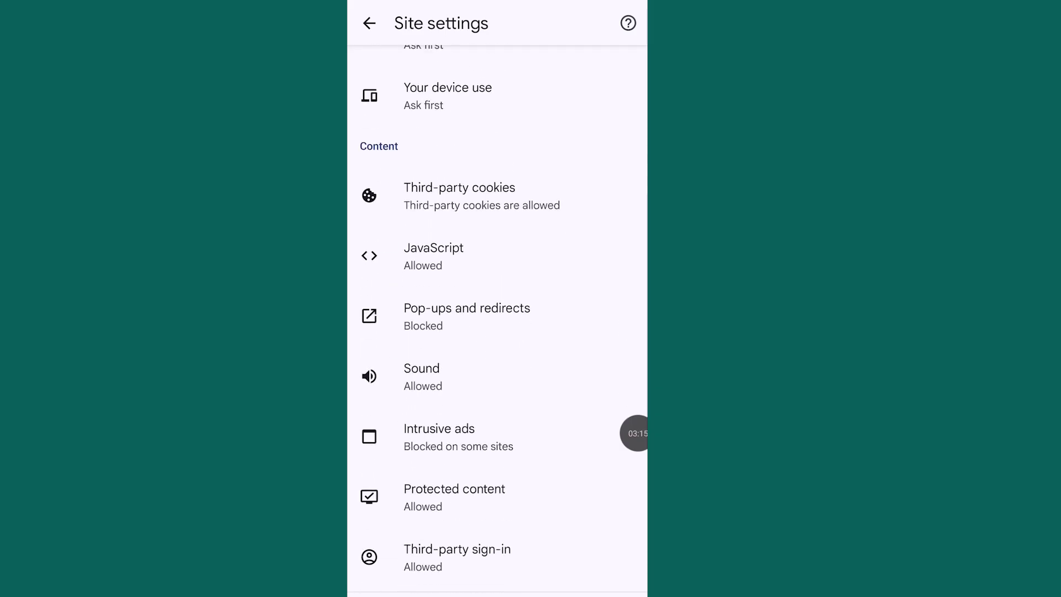
{"action": "mouse_move", "coordinate": [635, 433]}
{"action": "left_mouse_down"}
{"action": "mouse_move", "coordinate": [451, 306]}
{"action": "mouse_move", "coordinate": [482, 315]}
{"action": "mouse_move", "coordinate": [539, 308]}
{"action": "mouse_move", "coordinate": [418, 323]}
{"action": "mouse_move", "coordinate": [618, 307]}
{"action": "left_mouse_up"}
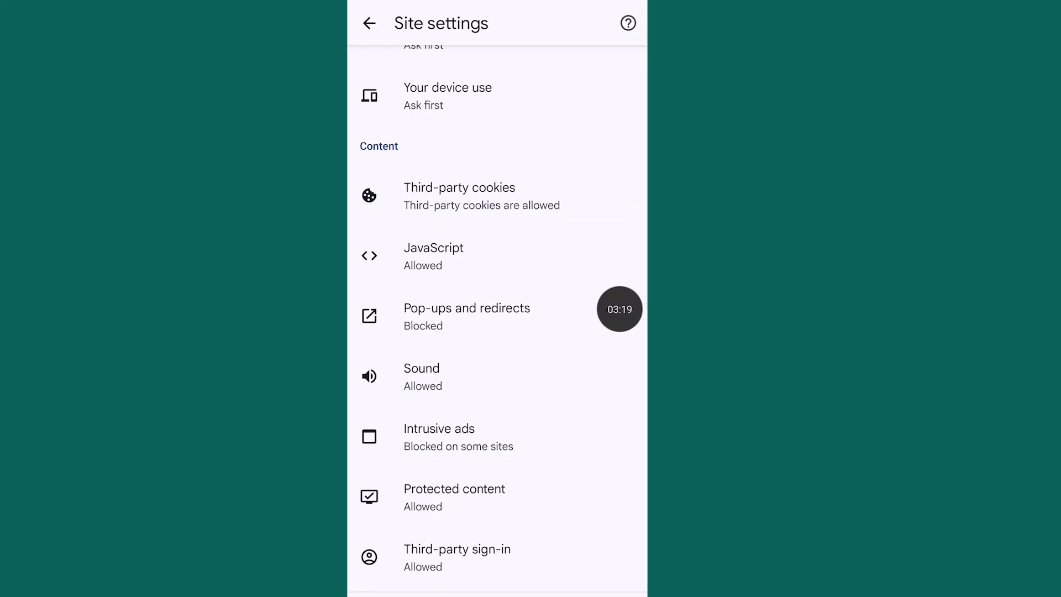
{"action": "left_click", "coordinate": [478, 317]}
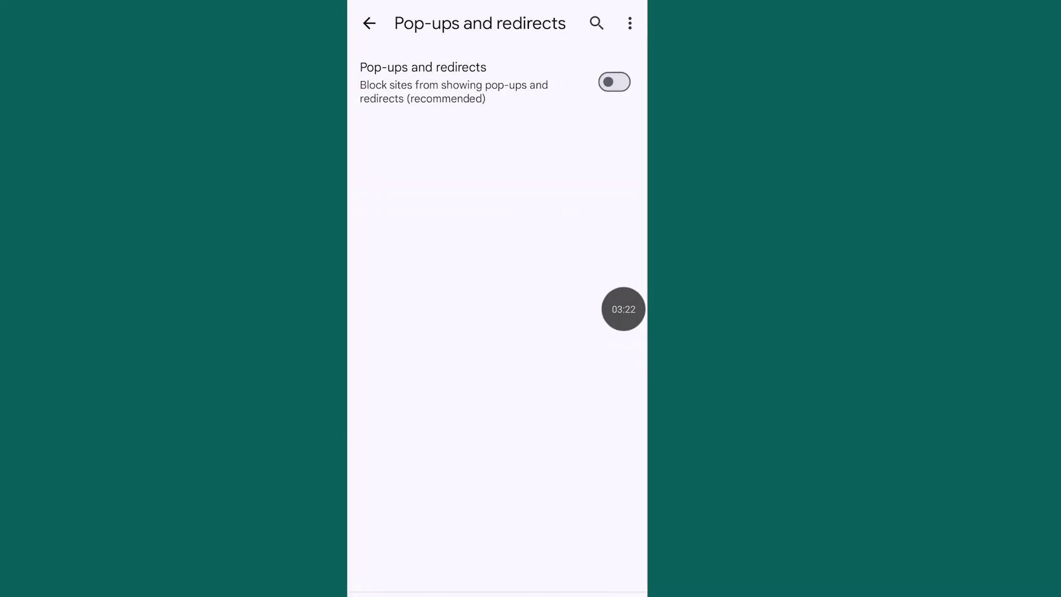
{"action": "mouse_move", "coordinate": [635, 309]}
{"action": "left_mouse_down"}
{"action": "mouse_move", "coordinate": [619, 308]}
{"action": "mouse_move", "coordinate": [607, 81]}
{"action": "mouse_move", "coordinate": [599, 192]}
{"action": "left_mouse_up"}
{"action": "left_click", "coordinate": [614, 76]}
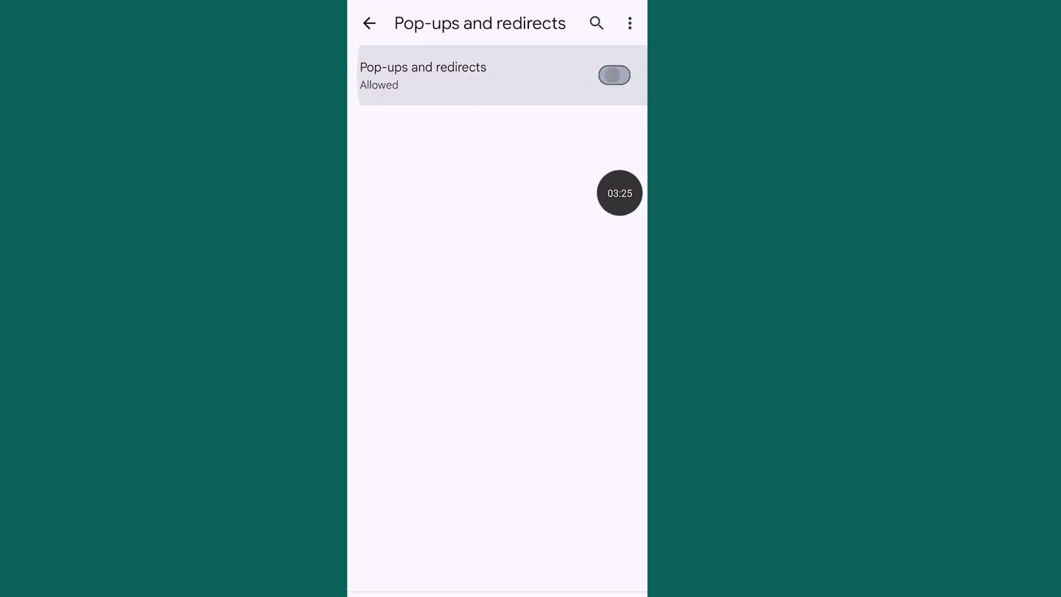
Open ChatGPT and go to the chat with the High Niche Study Plan PDF link.
{"action": "left_click_drag", "start_coordinate": [497, 594], "coordinate": [497, 373]}
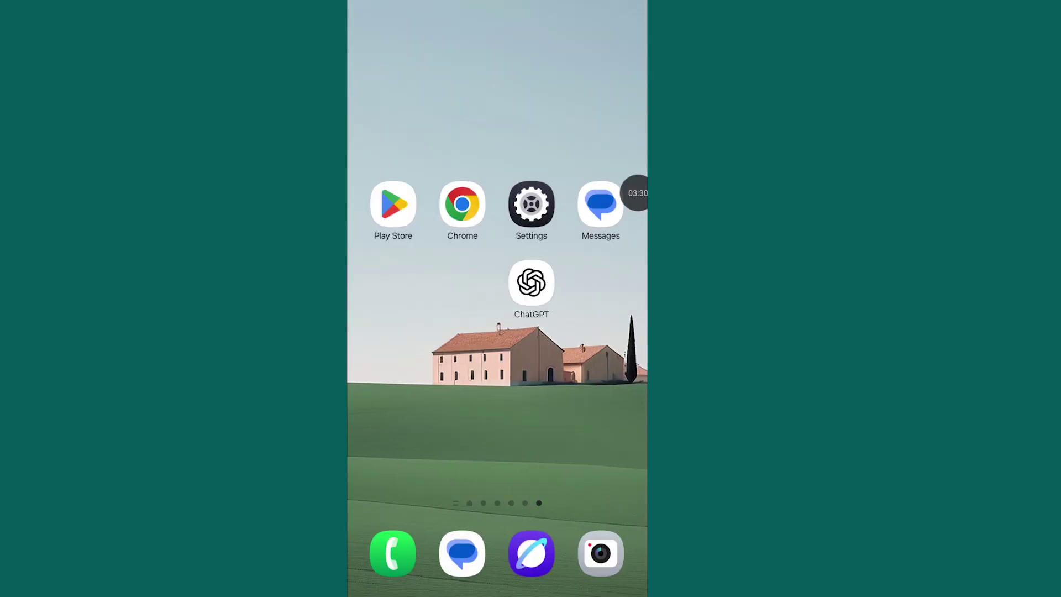
{"action": "mouse_move", "coordinate": [637, 192]}
{"action": "left_mouse_down"}
{"action": "mouse_move", "coordinate": [522, 282]}
{"action": "mouse_move", "coordinate": [553, 274]}
{"action": "mouse_move", "coordinate": [550, 301]}
{"action": "mouse_move", "coordinate": [587, 337]}
{"action": "left_mouse_up"}
{"action": "left_click", "coordinate": [532, 282]}
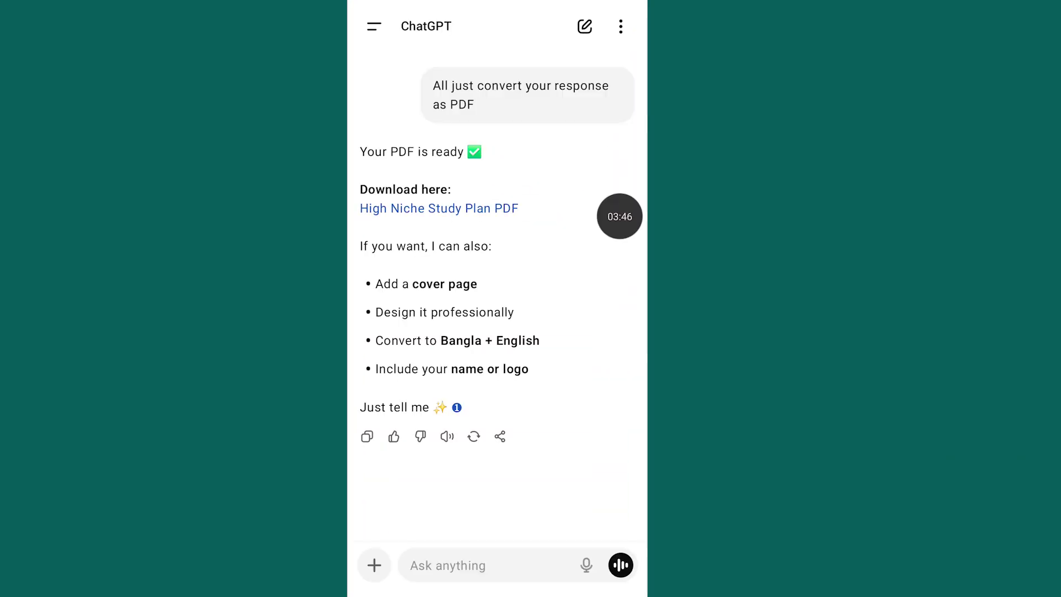
{"action": "mouse_move", "coordinate": [619, 216]}
{"action": "left_mouse_down"}
{"action": "mouse_move", "coordinate": [461, 212]}
{"action": "mouse_move", "coordinate": [493, 225]}
{"action": "mouse_move", "coordinate": [425, 286]}
{"action": "mouse_move", "coordinate": [375, 286]}
{"action": "left_mouse_up"}
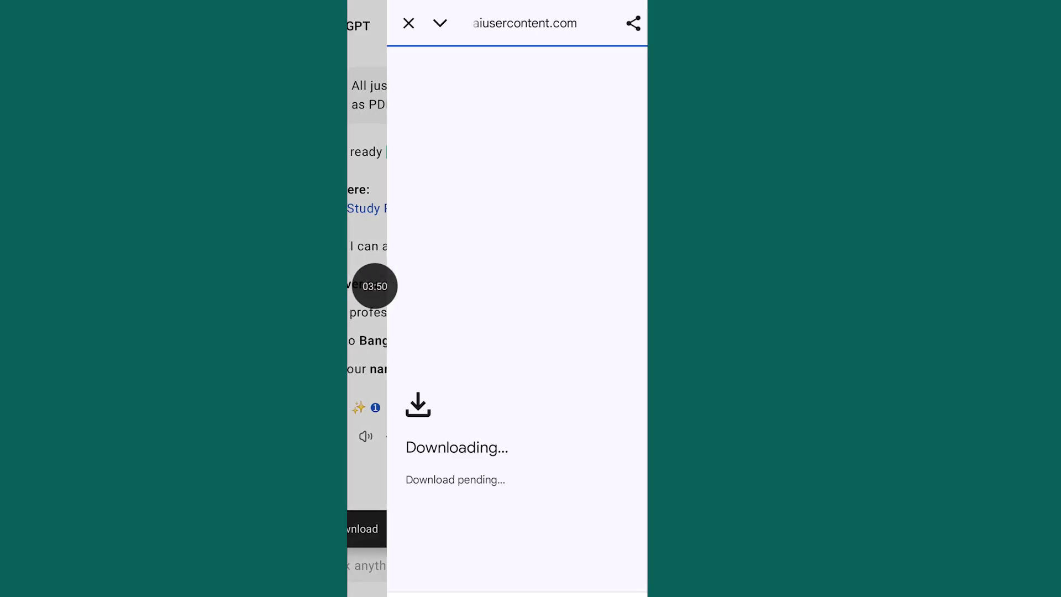